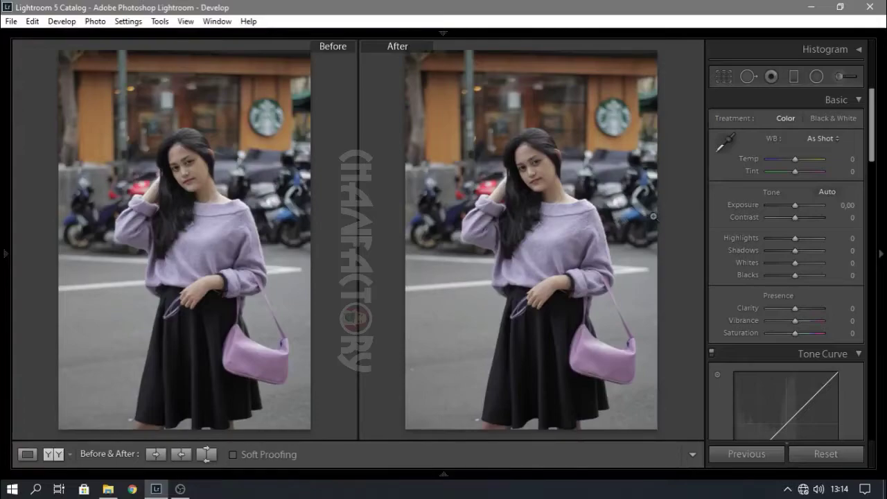
# Try Exposure +0.20 and reset it to 0.00, then set Contrast −31 and Highlights +21
pyautogui.moveTo(795, 206); pyautogui.dragTo(796, 205)
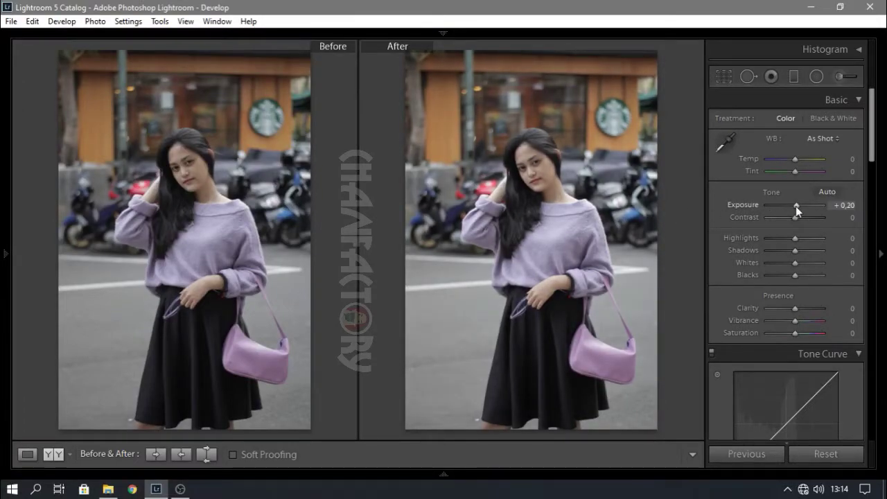
pyautogui.doubleClick(796, 206)
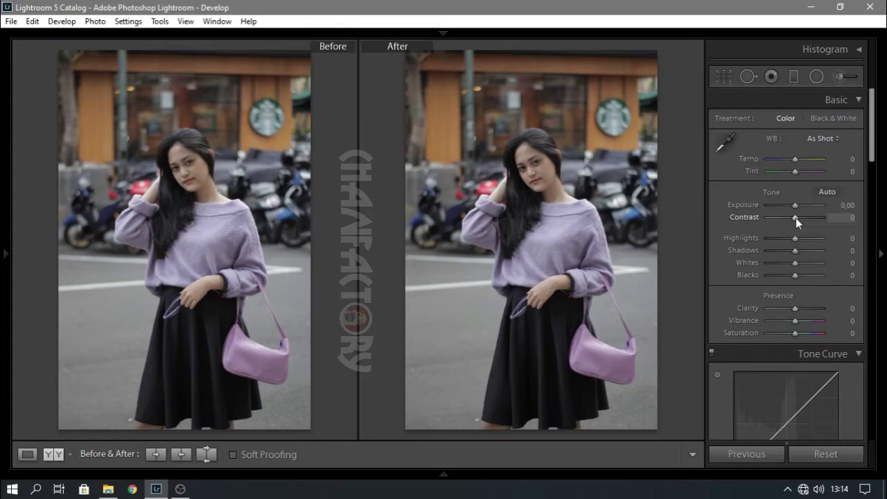
pyautogui.moveTo(796, 217); pyautogui.dragTo(789, 220)
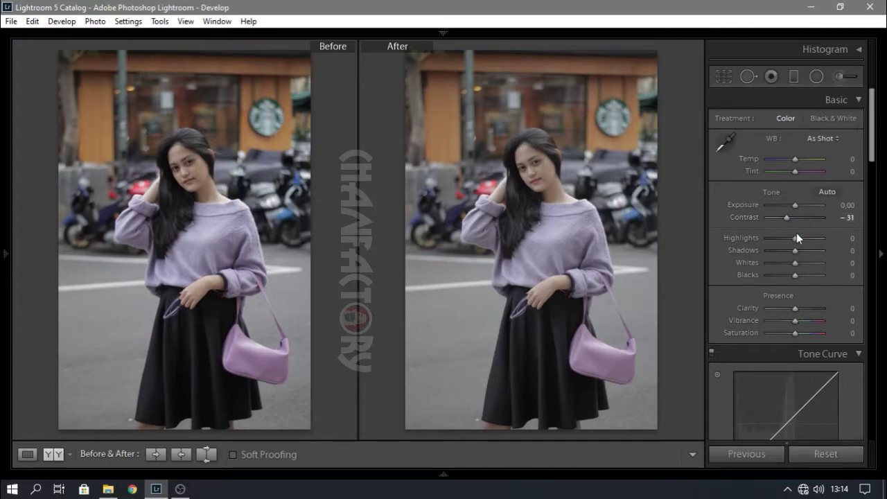
pyautogui.moveTo(795, 238); pyautogui.dragTo(802, 236)
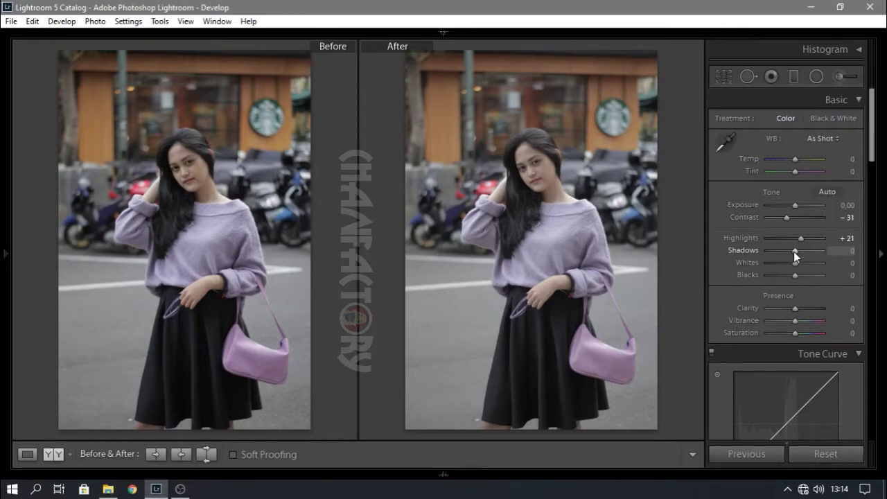
# Set the Basic sliders to Shadows +70, Whites +50, Blacks −75 and Clarity −20
pyautogui.scroll(4, 793, 252)
pyautogui.scroll(4, 793, 251)
pyautogui.scroll(2, 793, 252)
pyautogui.scroll(3, 793, 251)
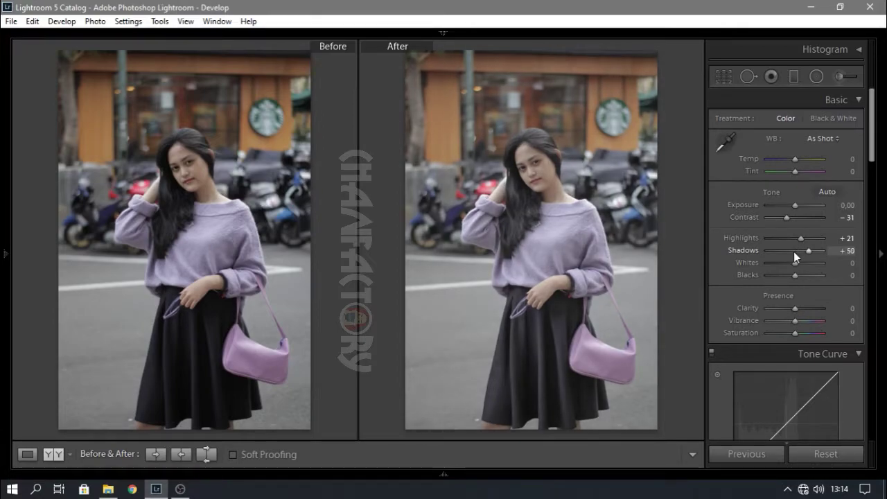
pyautogui.scroll(2, 793, 252)
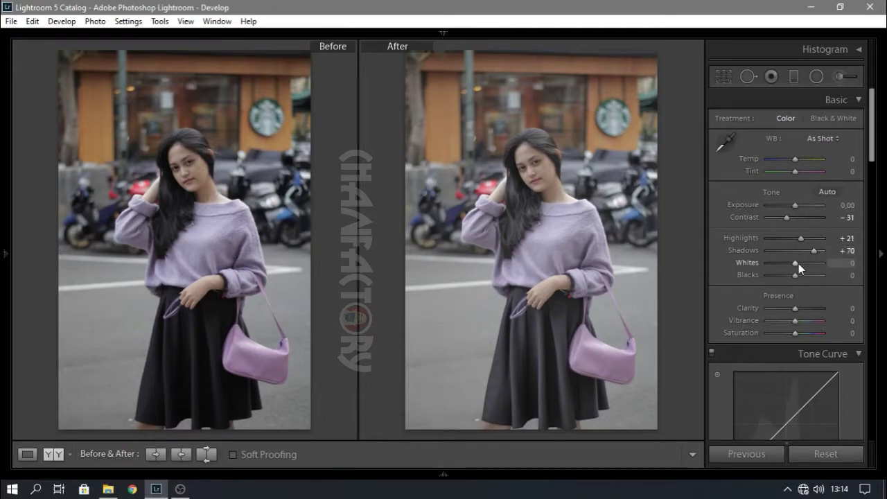
pyautogui.scroll(4, 798, 263)
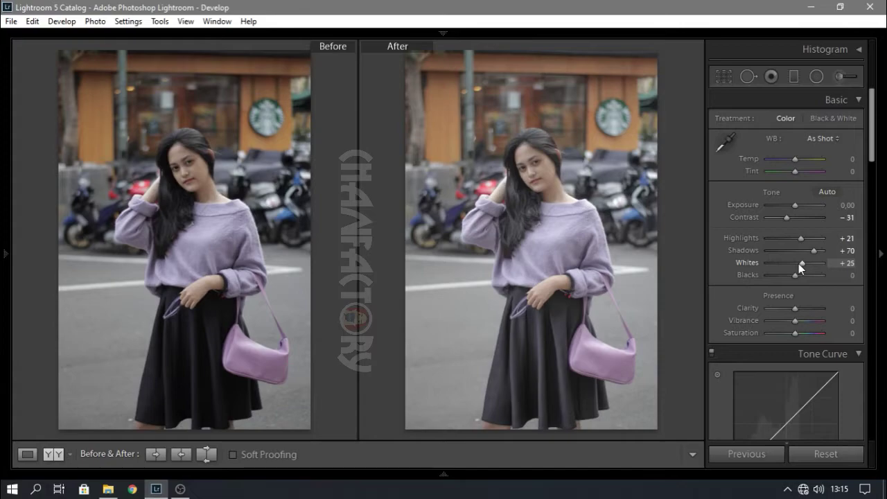
pyautogui.scroll(2, 798, 263)
pyautogui.scroll(1, 798, 263)
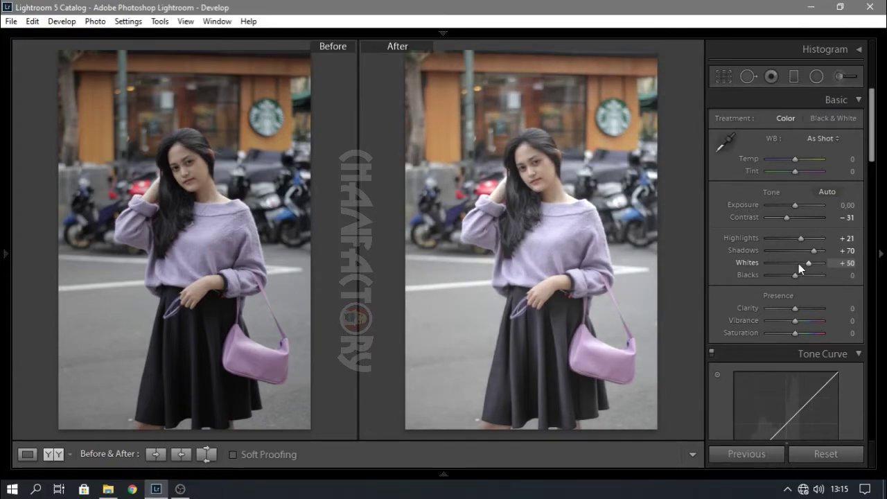
pyautogui.scroll(-2, 795, 275)
pyautogui.scroll(-2, 794, 273)
pyautogui.scroll(-2, 796, 275)
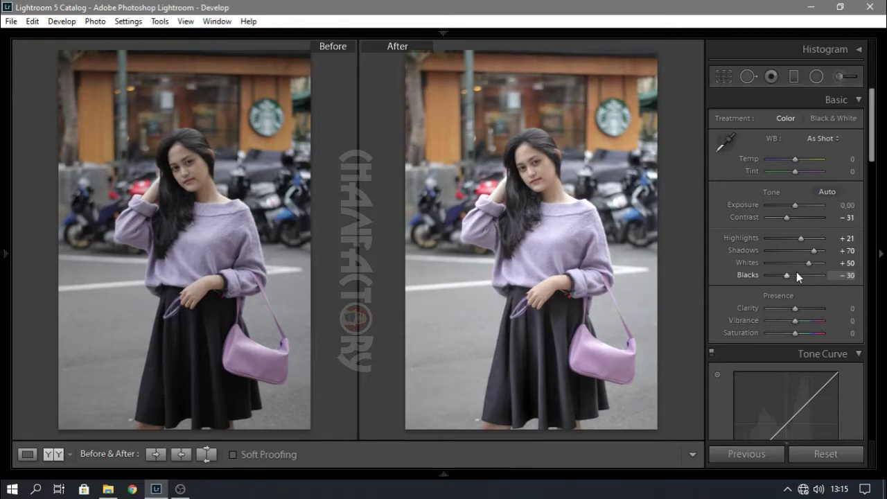
pyautogui.scroll(-8, 796, 275)
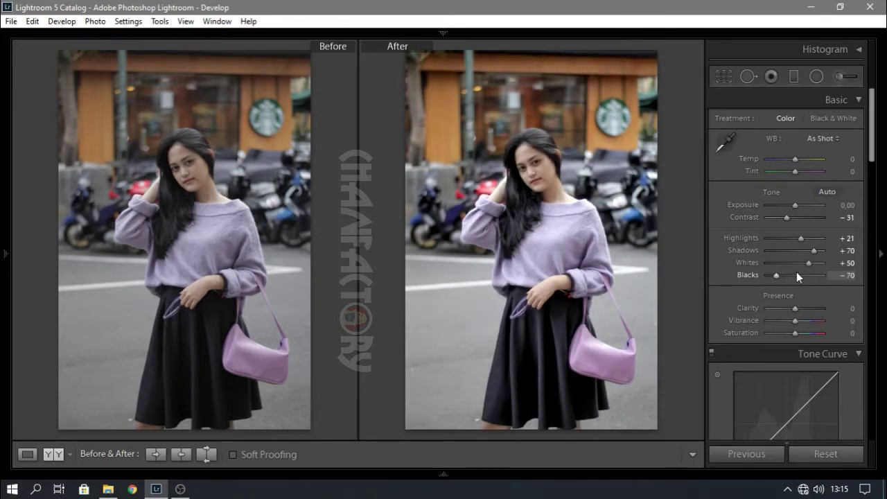
pyautogui.scroll(-1, 797, 273)
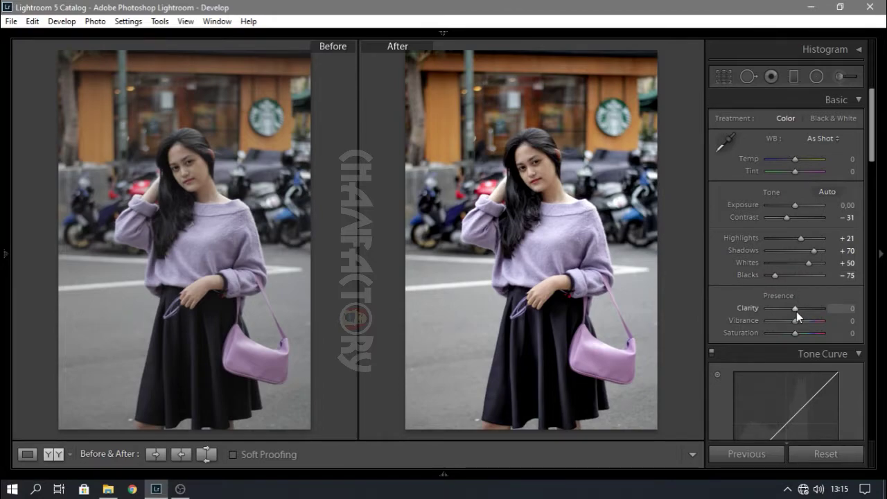
pyautogui.scroll(-3, 796, 312)
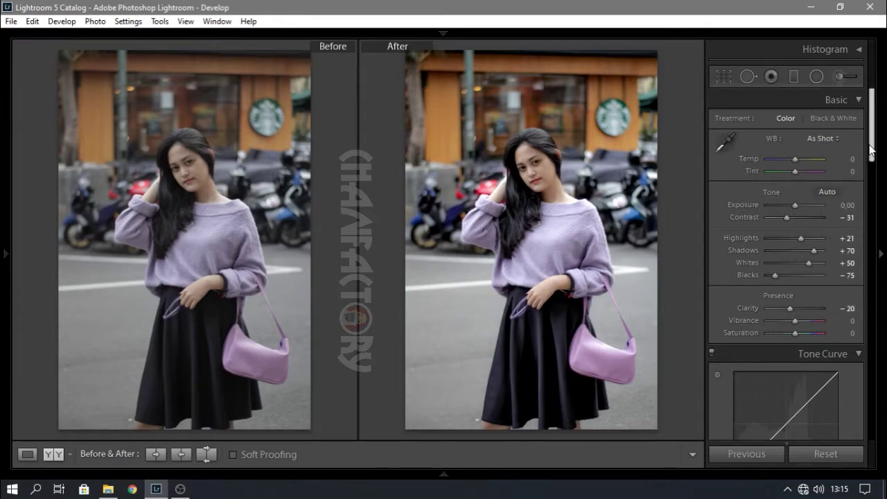
# Bring up HSL and set Hue to Yellow −40, Green +30, Aqua +35 and Blue −25
pyautogui.moveTo(871, 150); pyautogui.dragTo(873, 251)
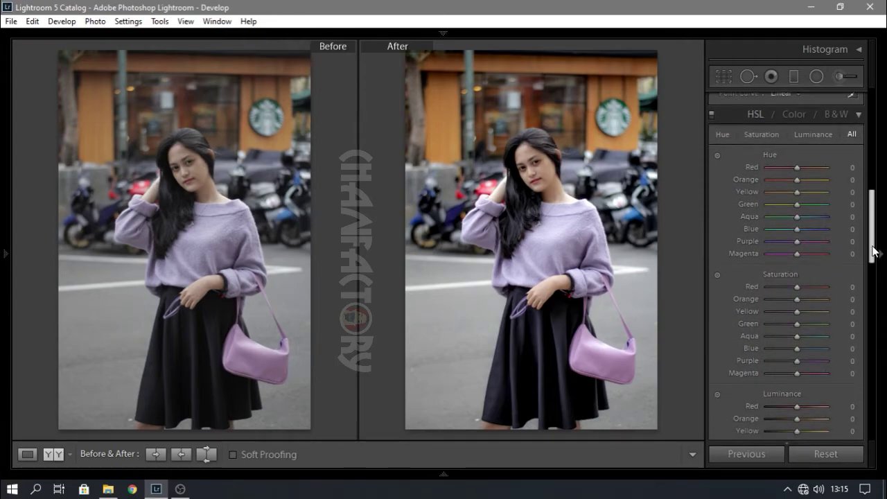
pyautogui.press('Down')
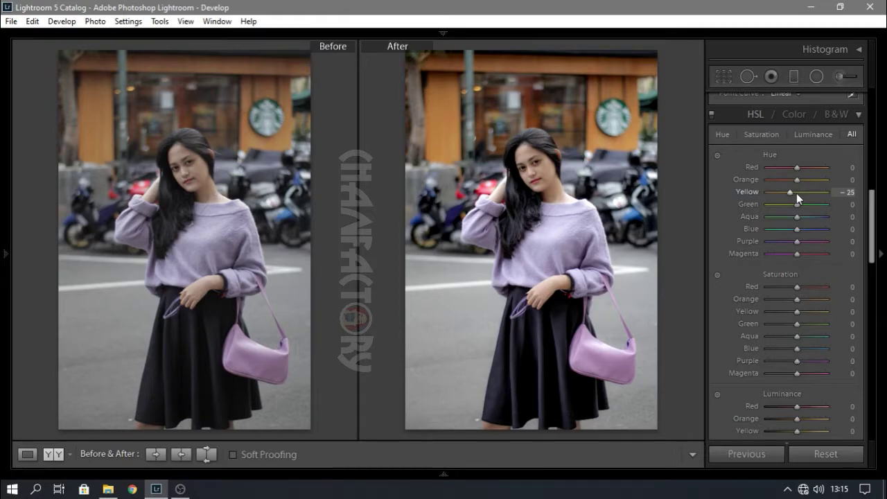
pyautogui.press('Down')
pyautogui.press('Down')
pyautogui.press('Down')
pyautogui.press('Up')
pyautogui.press('Up')
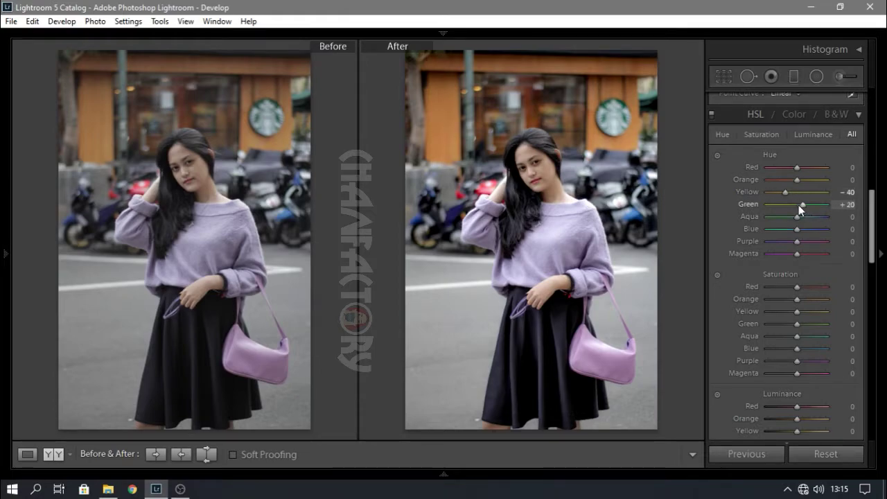
pyautogui.press('Up')
pyautogui.press('Up')
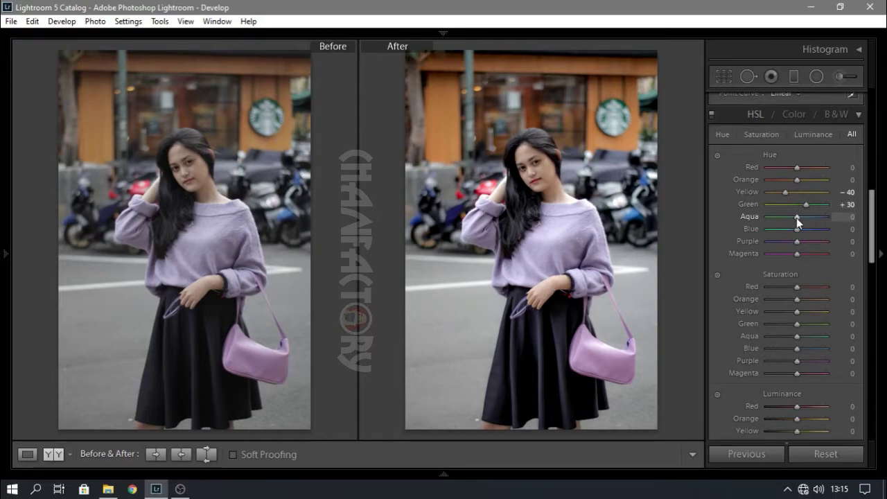
pyautogui.press('Up')
pyautogui.press('Up')
pyautogui.press('Up')
pyautogui.press('Up')
pyautogui.press('Up')
pyautogui.press('Up')
pyautogui.press('Up')
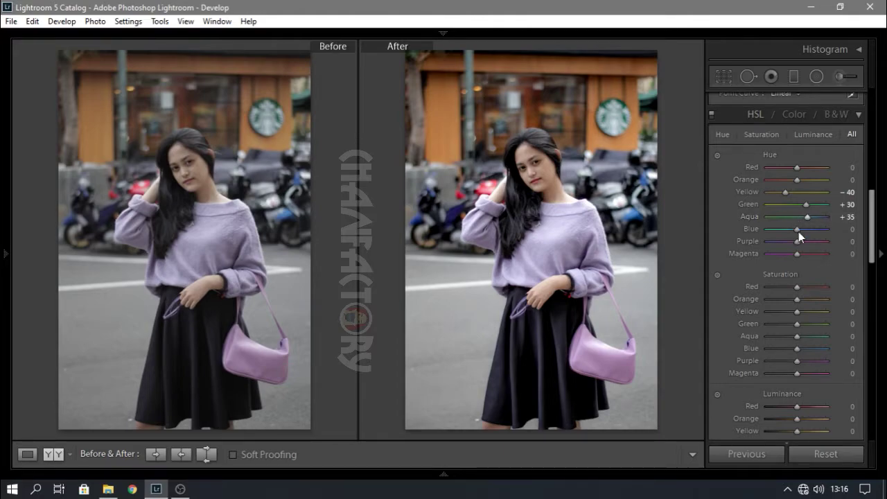
pyautogui.press('Down')
pyautogui.press('Down')
pyautogui.press('Down')
pyautogui.press('Down')
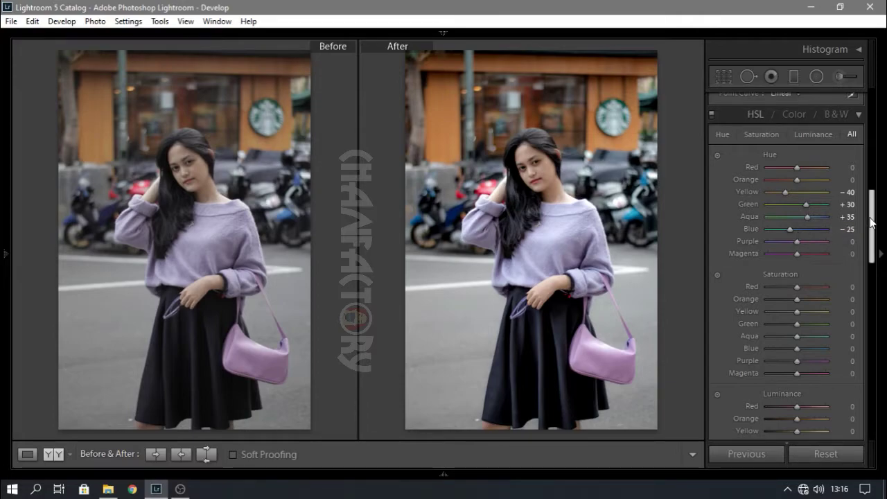
# Set HSL Saturation to Red +10, Orange −20, Yellow +25, Green +30, Aqua +10 and Blue +15
pyautogui.scroll(-3, 871, 222)
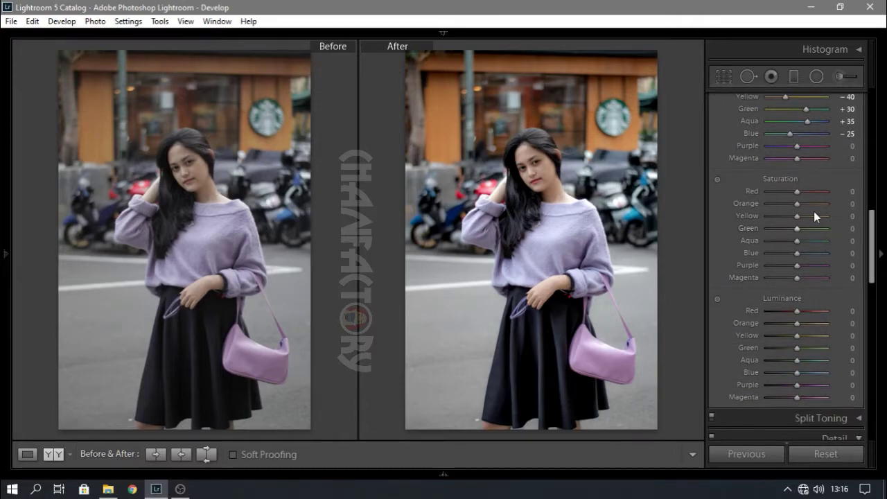
pyautogui.click(798, 190)
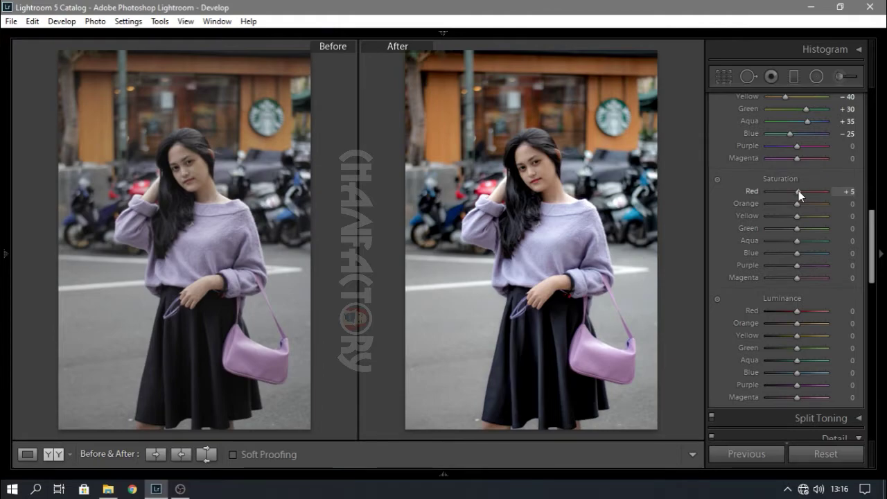
pyautogui.press('Up')
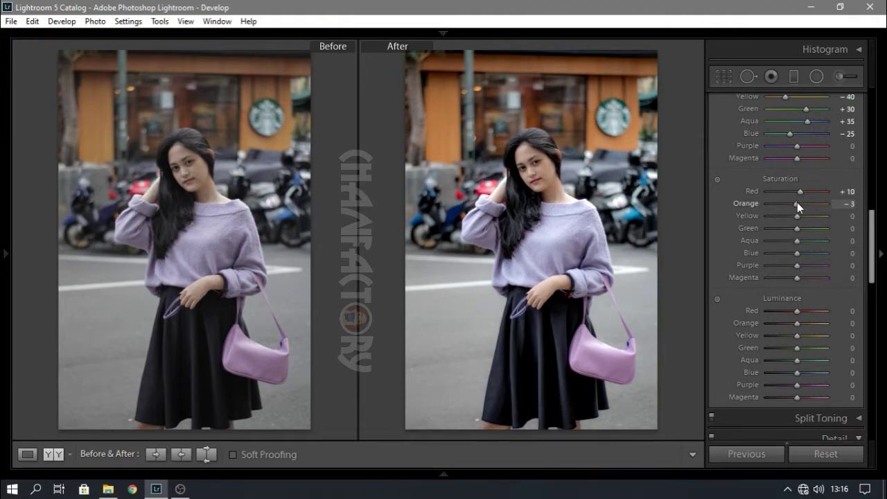
pyautogui.press('Down')
pyautogui.press('Down')
pyautogui.press('Down')
pyautogui.press('Down')
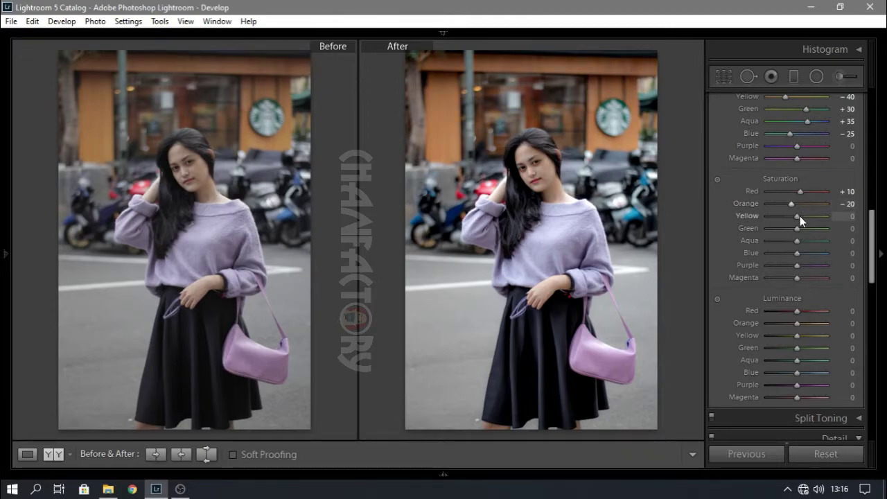
pyautogui.press('Up')
pyautogui.press('Up')
pyautogui.press('Up')
pyautogui.press('Up')
pyautogui.press('Up')
pyautogui.press('Up')
pyautogui.press('Up')
pyautogui.press('Up')
pyautogui.press('Up')
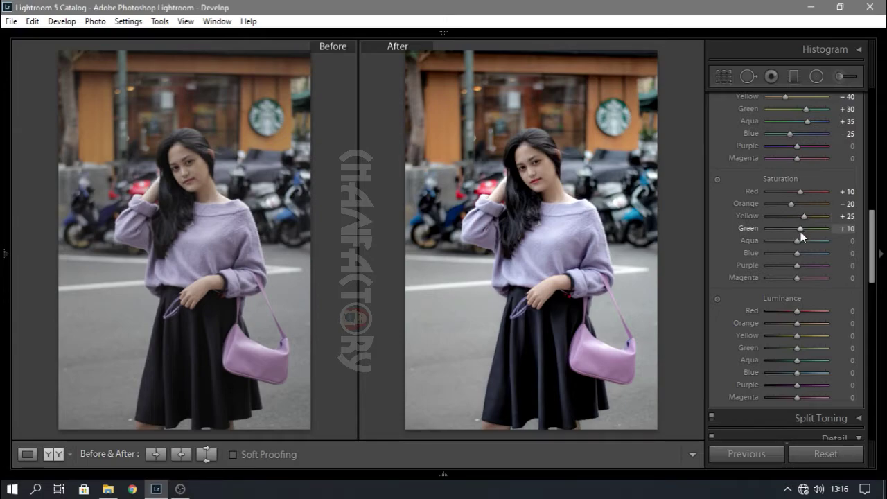
pyautogui.press('Up')
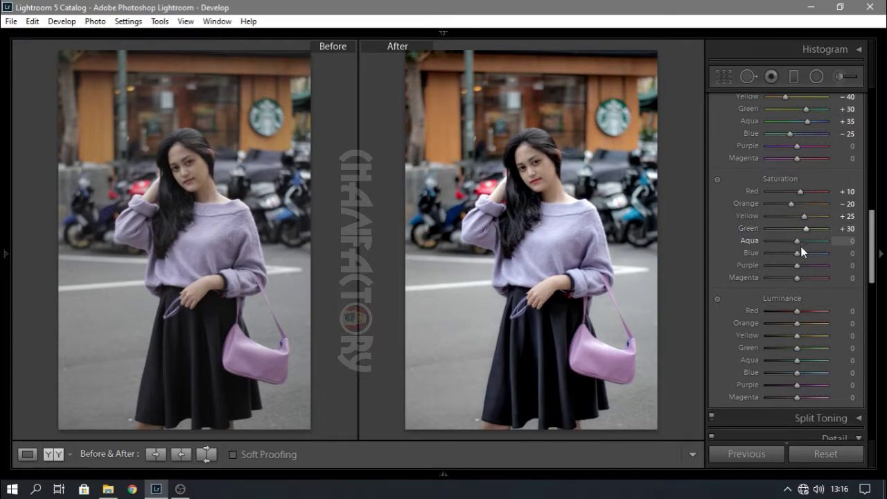
pyautogui.press('Up')
pyautogui.press('Up')
pyautogui.press('Down')
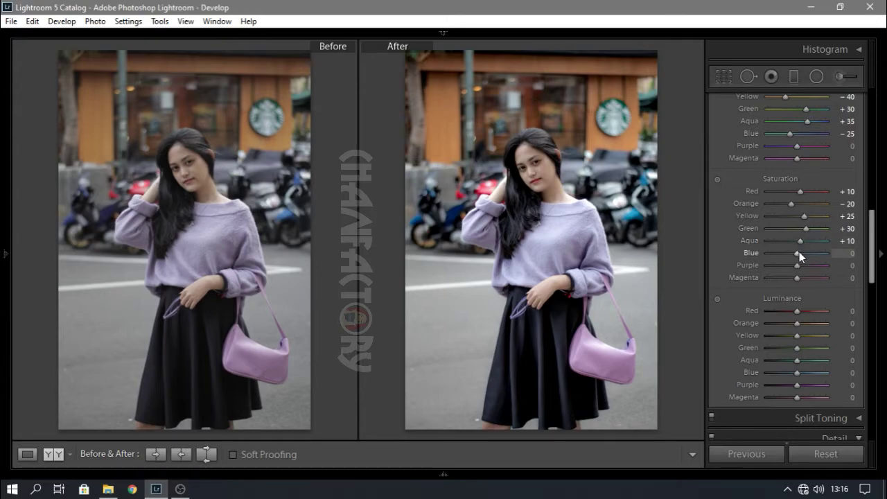
pyautogui.press('Up')
pyautogui.press('Up')
pyautogui.press('Up')
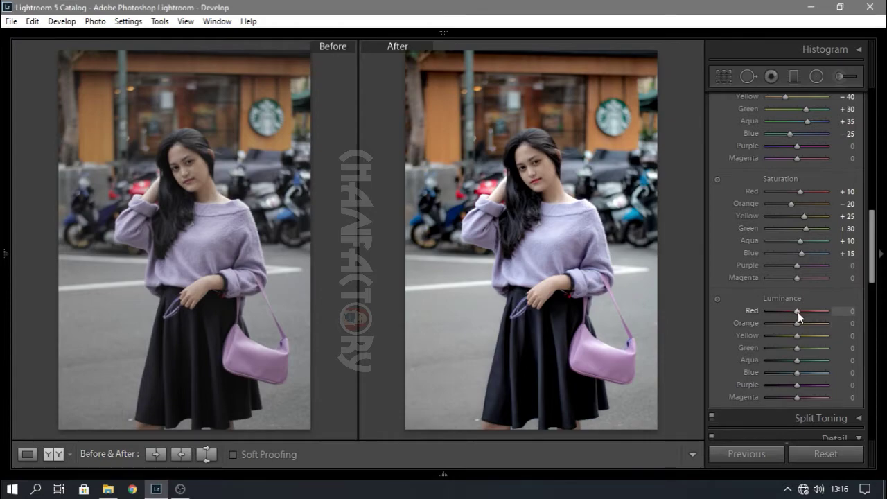
# Set HSL Luminance to Red +10, Orange +30, Yellow −15, Green −35 and Aqua −30
pyautogui.press('Up')
pyautogui.press('Up')
pyautogui.press('Up')
pyautogui.press('Up')
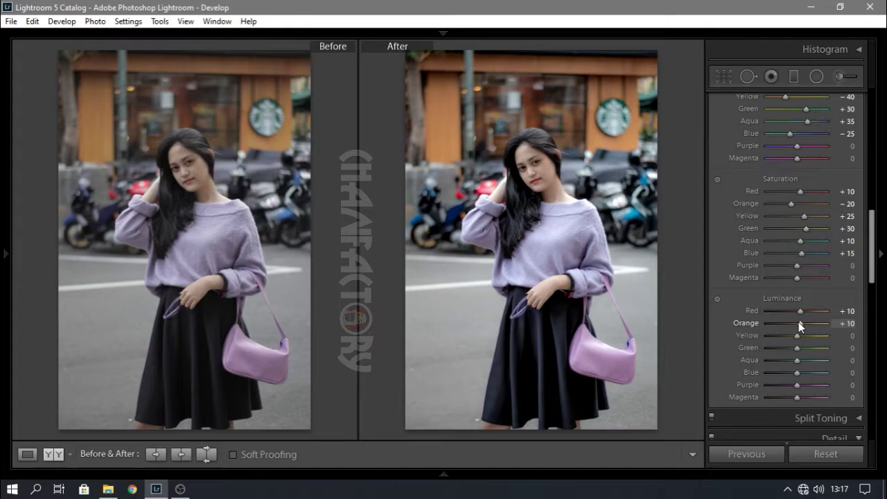
pyautogui.press('Up')
pyautogui.press('Up')
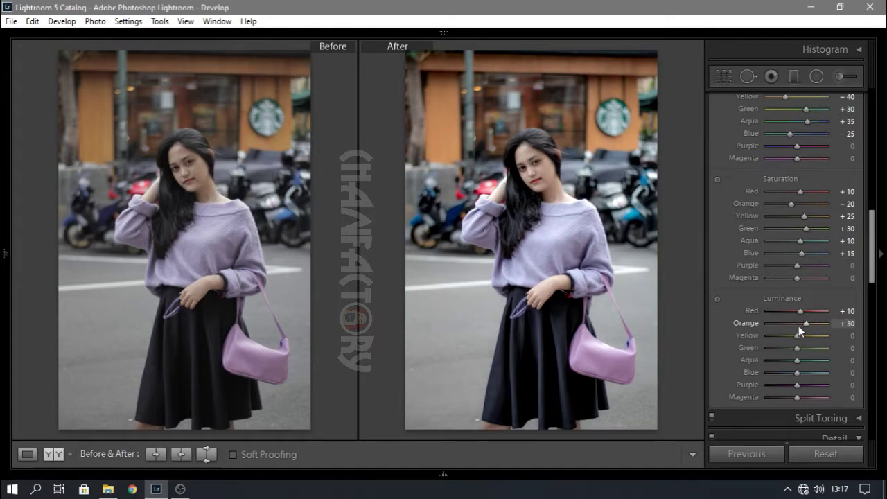
pyautogui.press('Down')
pyautogui.press('Down')
pyautogui.press('Down')
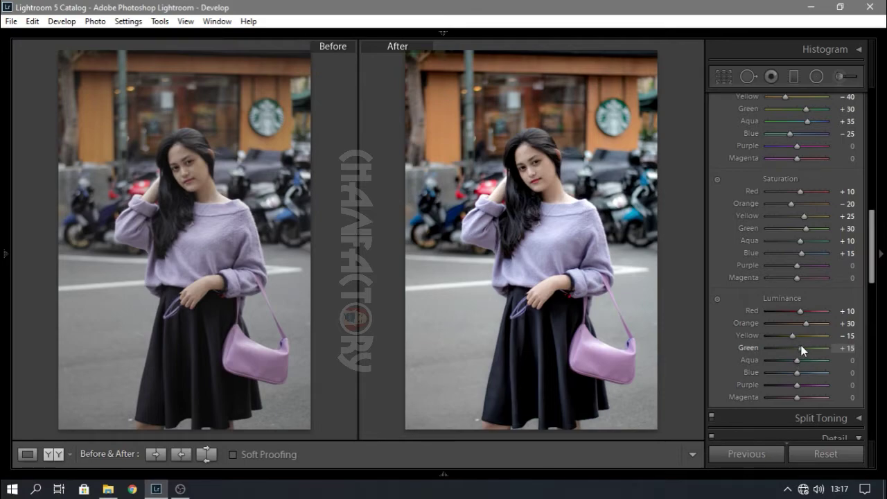
pyautogui.press('Down')
pyautogui.press('Down')
pyautogui.press('Down')
pyautogui.press('Down')
pyautogui.press('Down')
pyautogui.press('Down')
pyautogui.press('Down')
pyautogui.press('Down')
pyautogui.press('Down')
pyautogui.press('Down')
pyautogui.press('Down')
pyautogui.press('Down')
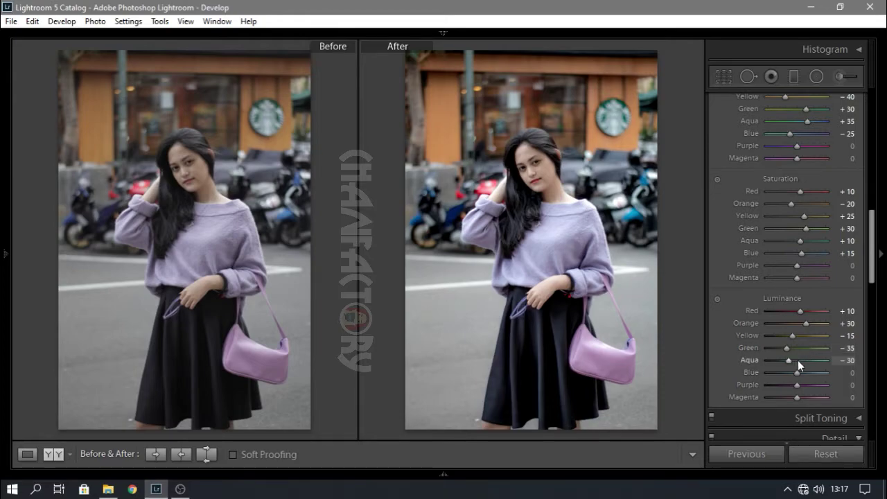
pyautogui.press('Down')
pyautogui.press('Down')
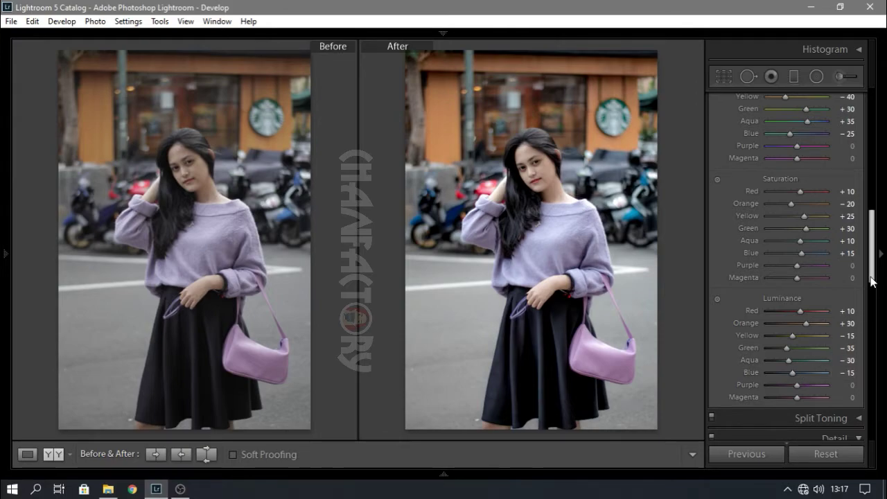
# In the Detail panel, set Sharpening Amount 50, Radius 0.8, Detail 10 and Masking 70
pyautogui.moveTo(871, 280); pyautogui.dragTo(866, 339)
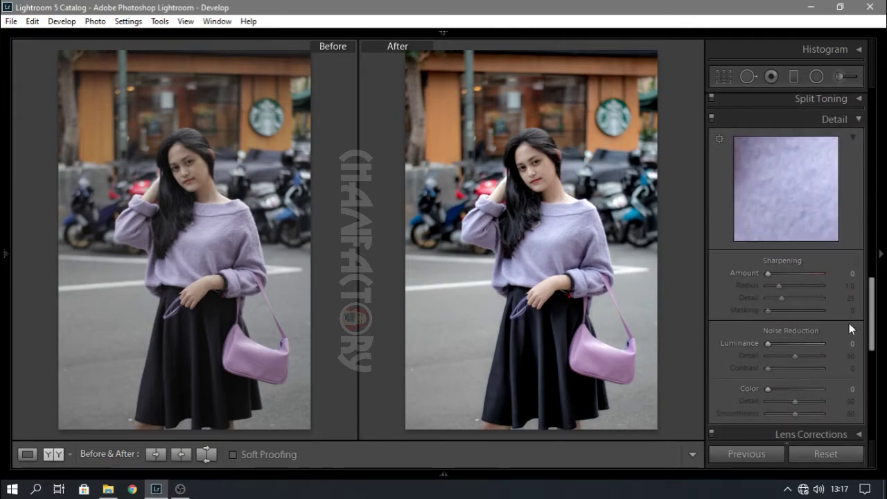
pyautogui.scroll(7, 768, 276)
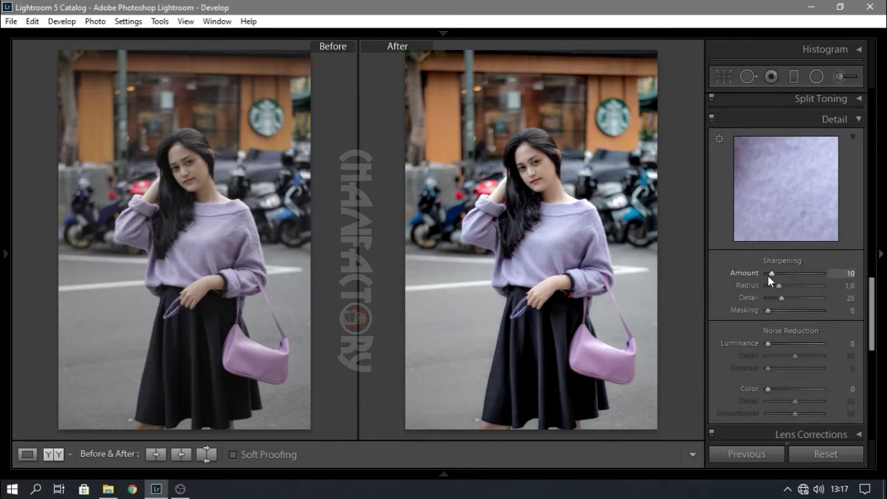
pyautogui.scroll(2, 768, 275)
pyautogui.scroll(1, 768, 276)
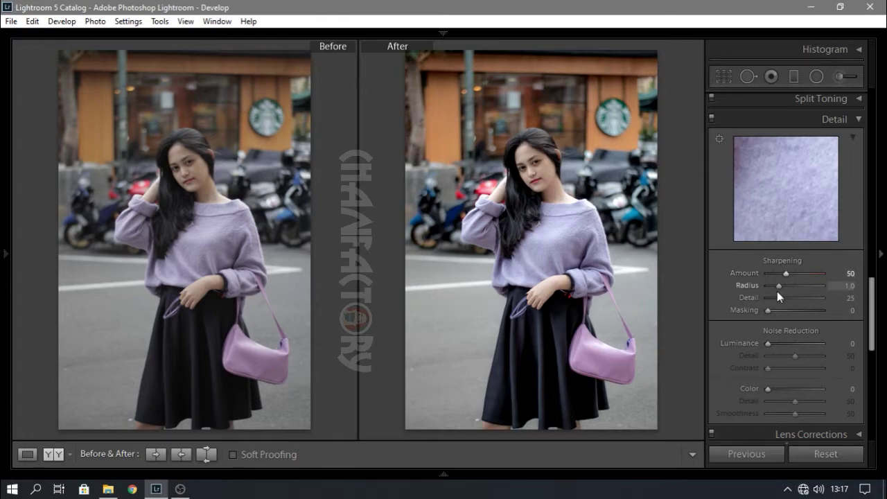
pyautogui.scroll(-5, 778, 293)
pyautogui.scroll(1, 779, 289)
pyautogui.scroll(1, 779, 289)
pyautogui.scroll(1, 776, 289)
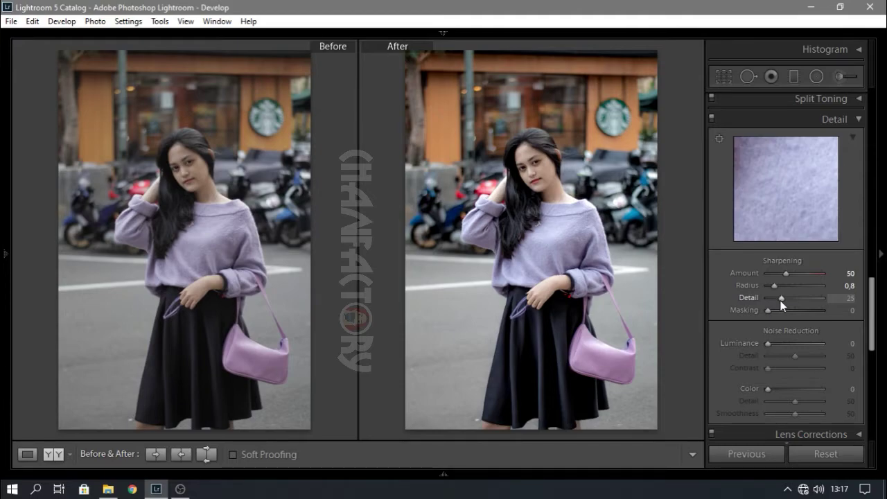
pyautogui.scroll(-3, 781, 305)
pyautogui.scroll(2, 769, 312)
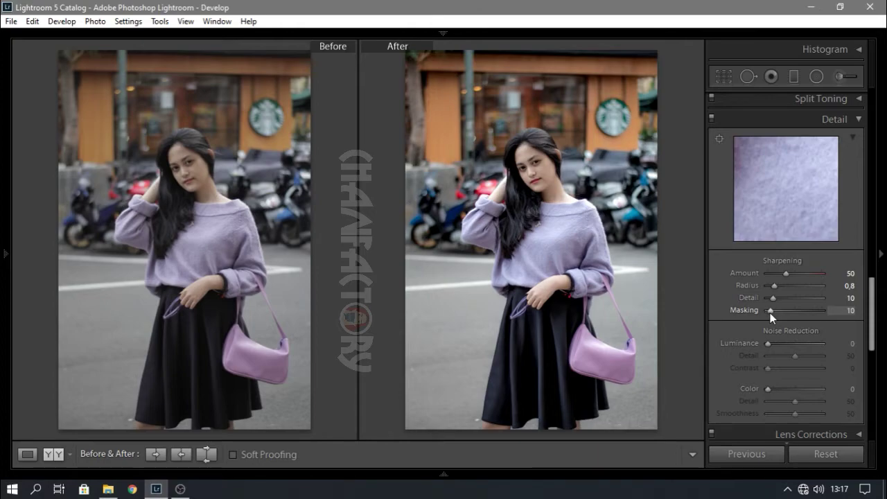
pyautogui.scroll(9, 770, 312)
pyautogui.scroll(5, 769, 313)
pyautogui.scroll(2, 770, 312)
pyautogui.scroll(-5, 770, 312)
pyautogui.scroll(-1, 770, 312)
# Set Noise Reduction Luminance to 30 with its Detail at 100
pyautogui.moveTo(873, 309); pyautogui.dragTo(873, 321)
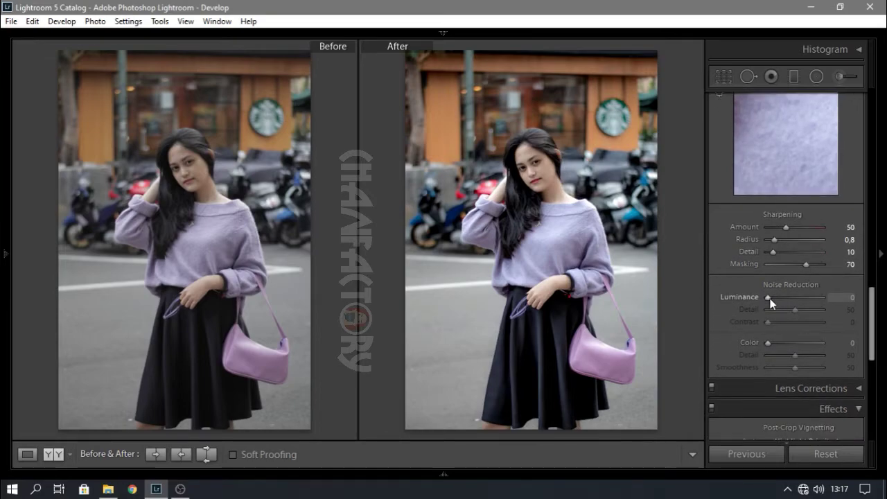
pyautogui.scroll(2, 771, 302)
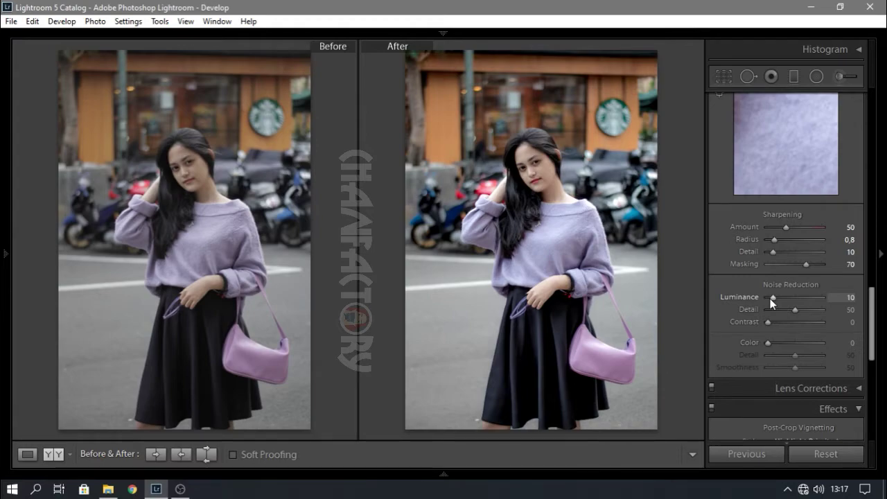
pyautogui.scroll(4, 771, 303)
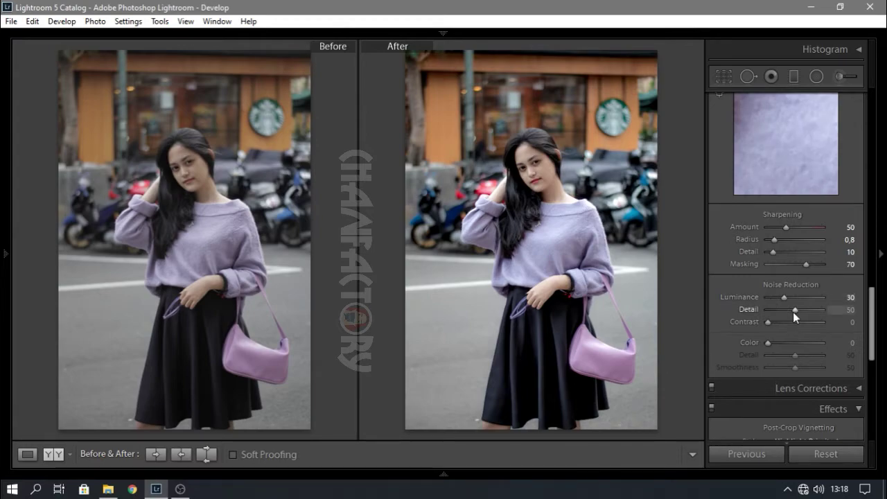
pyautogui.scroll(4, 792, 311)
pyautogui.scroll(6, 793, 311)
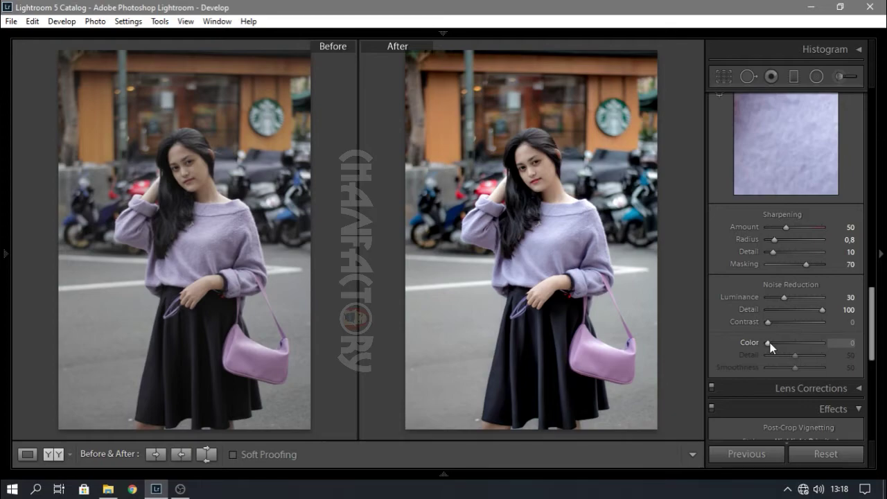
# Set Color noise reduction to 30, then add a vignette: Amount −20, Midpoint 30, rounder shape
pyautogui.moveTo(768, 342); pyautogui.dragTo(784, 343)
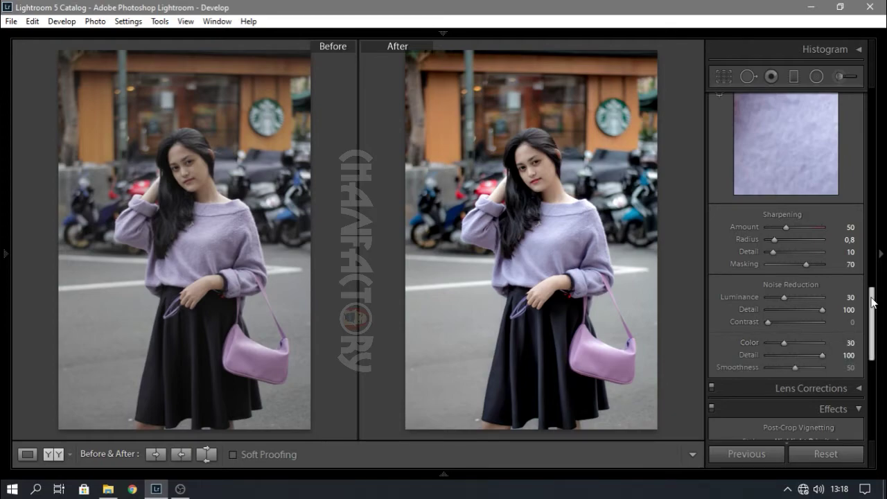
pyautogui.moveTo(872, 300); pyautogui.dragTo(872, 338)
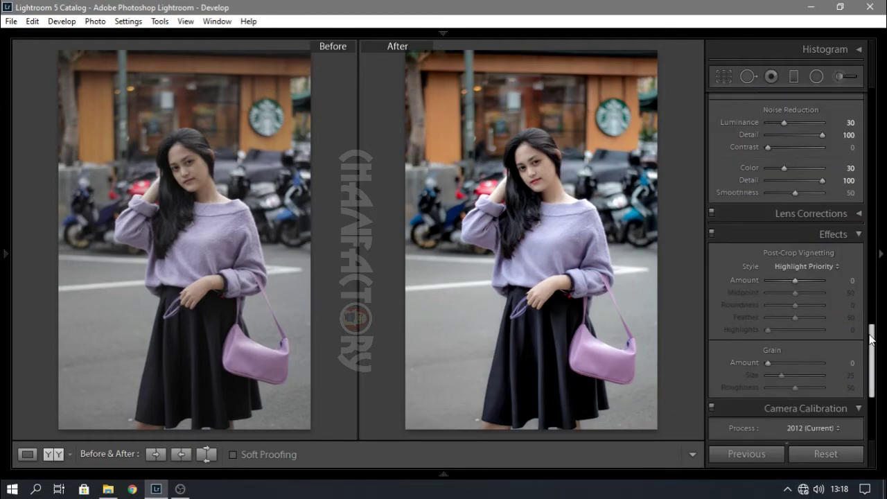
pyautogui.moveTo(795, 280); pyautogui.dragTo(797, 295)
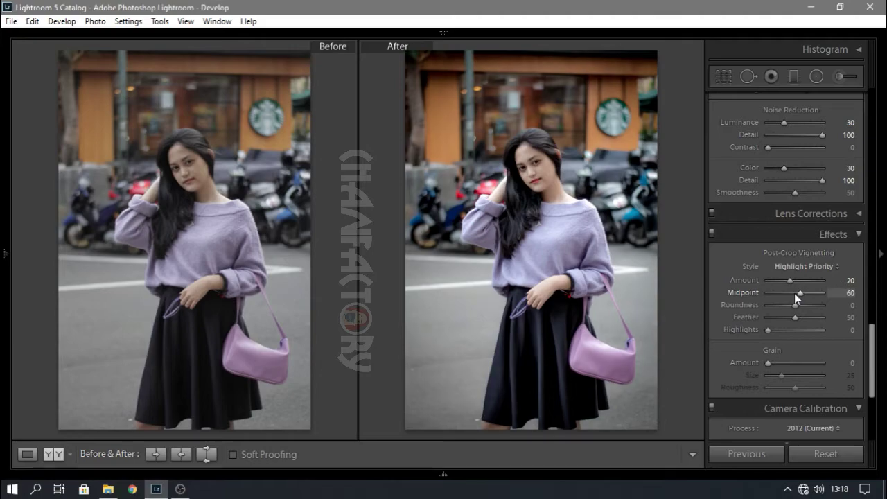
pyautogui.hotkey('shift', 'Down')
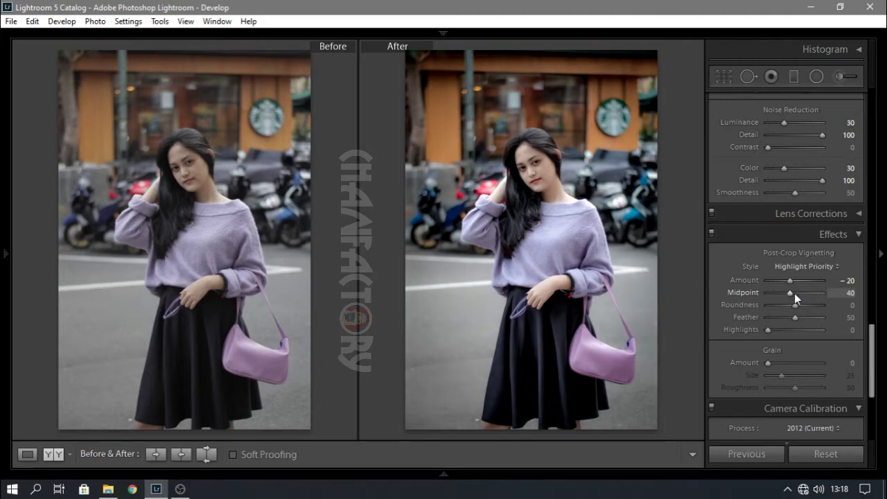
pyautogui.hotkey('shift', 'Down')
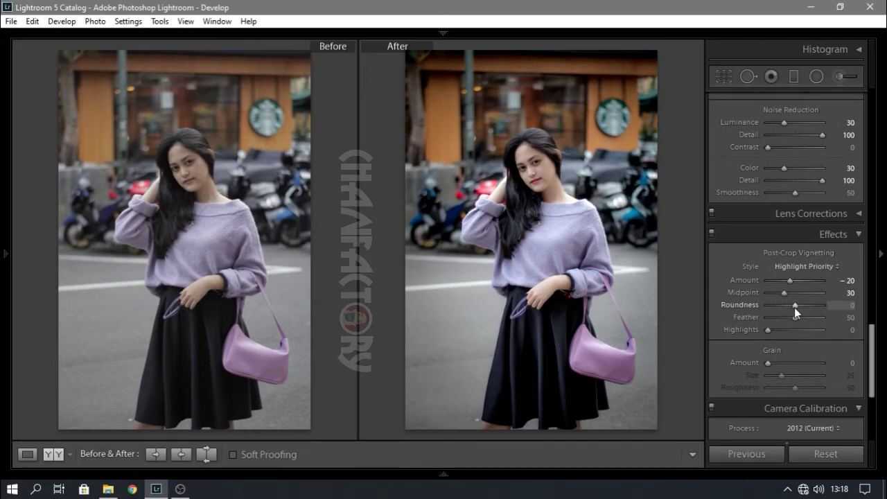
pyautogui.press('Up')
pyautogui.press('Up')
pyautogui.press('Up')
pyautogui.press('Up')
# Settle vignette Roundness at +20, then calibrate Red hue +15, Green hue +5, Blue hue −35, saturation +35
pyautogui.press('Down')
pyautogui.moveTo(872, 361); pyautogui.dragTo(872, 402)
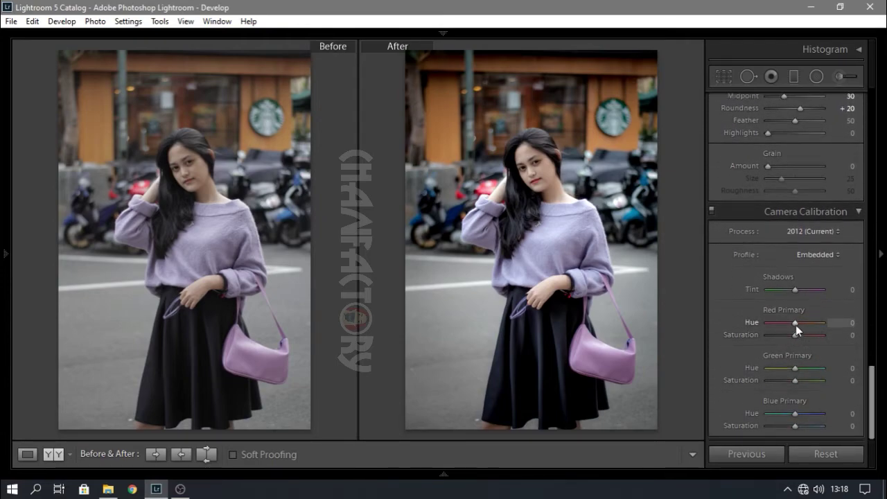
pyautogui.press('Up')
pyautogui.press('Up')
pyautogui.press('Up')
pyautogui.press('Up')
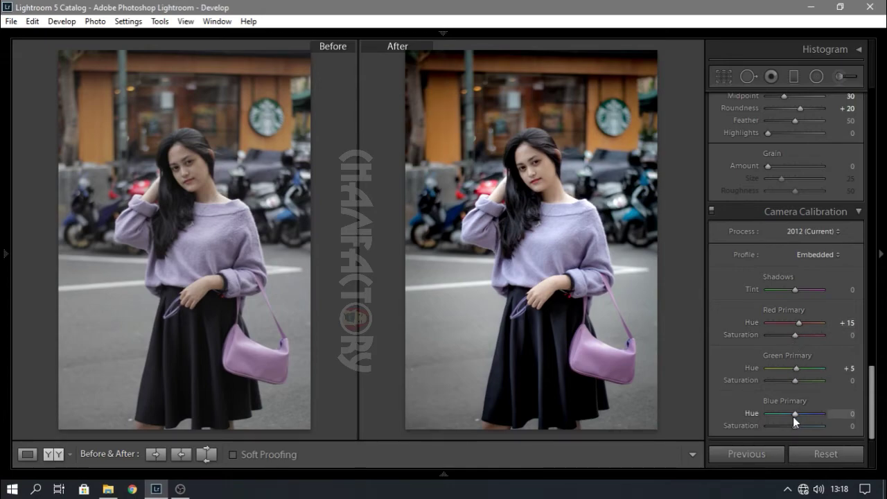
pyautogui.press('Down')
pyautogui.press('Down')
pyautogui.press('Down')
pyautogui.press('Down')
pyautogui.press('Down')
pyautogui.press('Down')
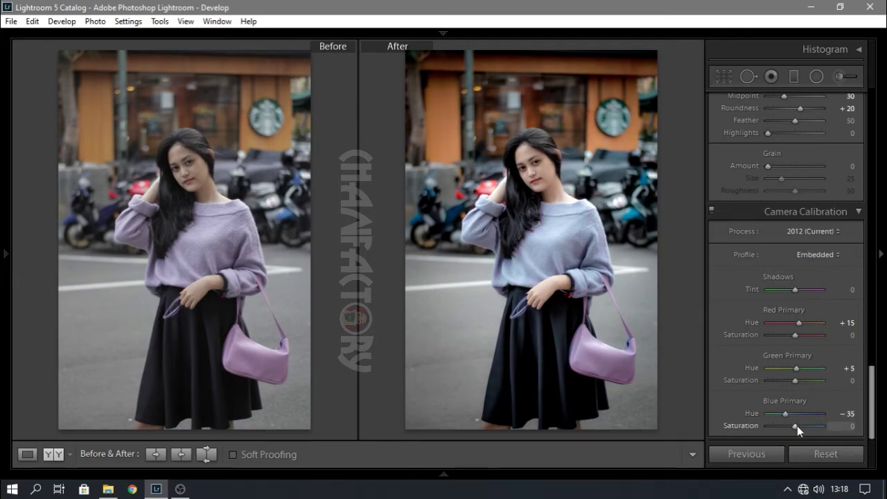
pyautogui.press('Up')
pyautogui.press('Up')
pyautogui.press('Up')
pyautogui.press('Up')
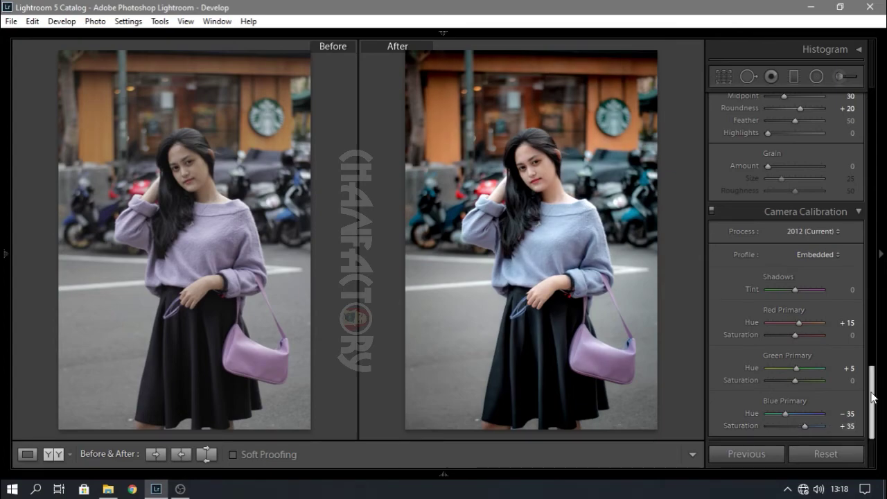
pyautogui.moveTo(873, 396); pyautogui.dragTo(871, 111)
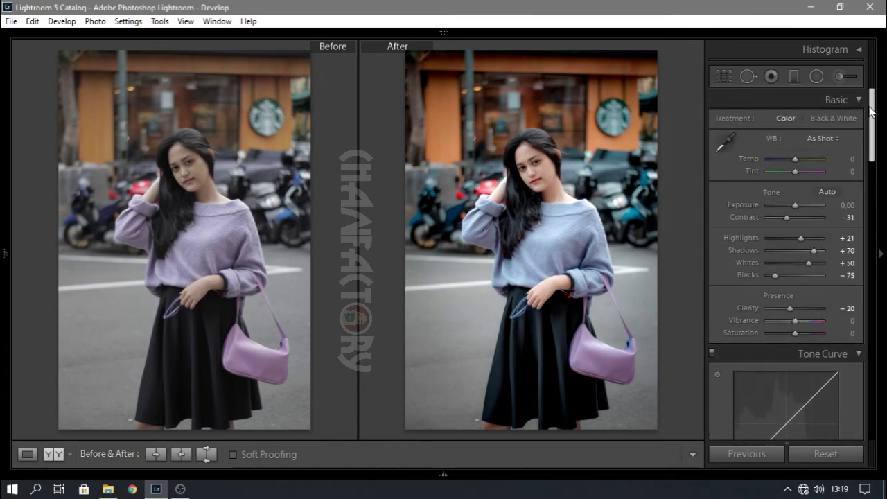